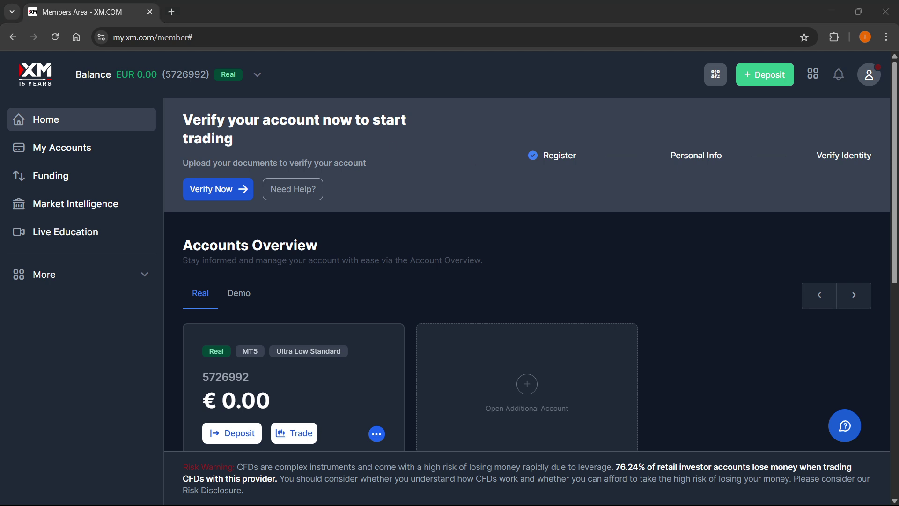
pyautogui.scroll(2, 415, 233)
pyautogui.scroll(5, 418, 247)
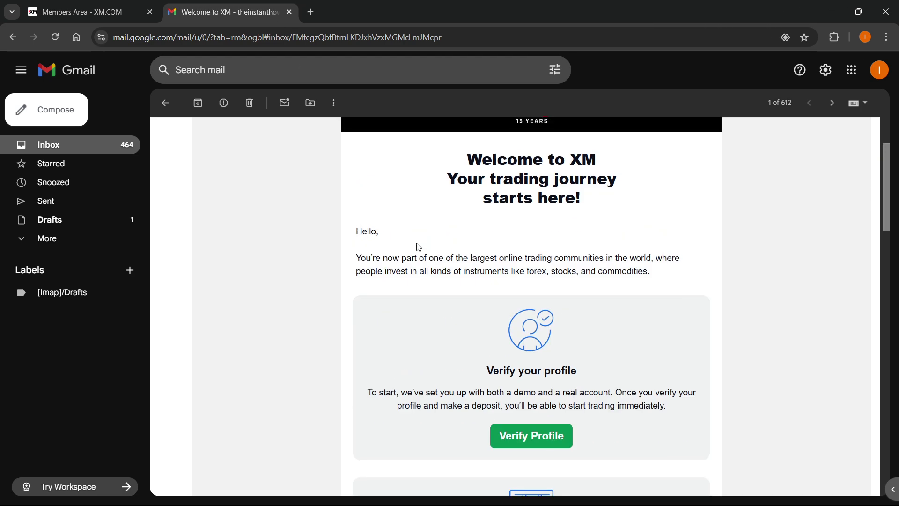
pyautogui.scroll(3, 419, 246)
pyautogui.scroll(-2, 518, 258)
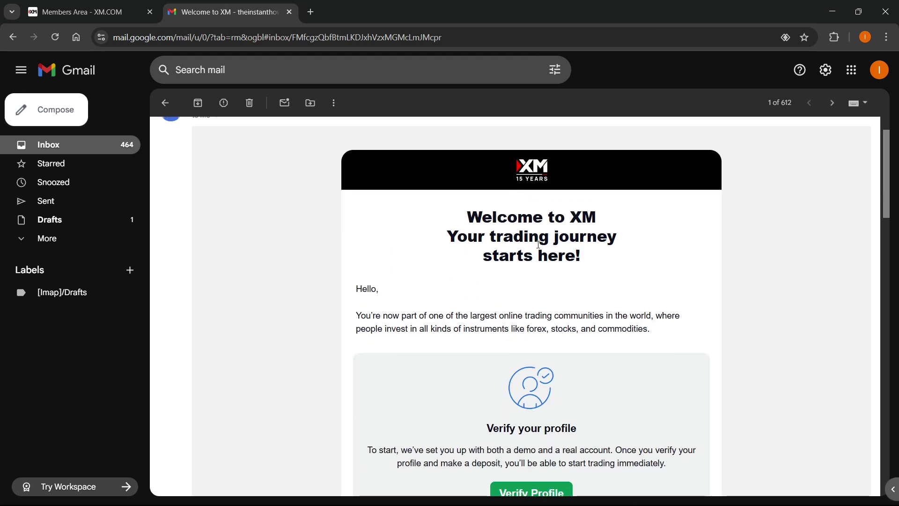
pyautogui.scroll(-2, 447, 242)
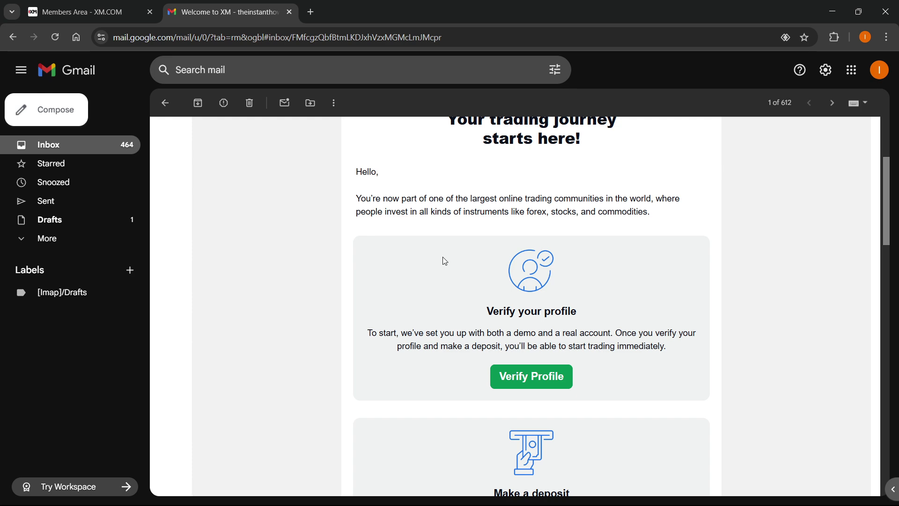
pyautogui.scroll(-5, 442, 259)
pyautogui.scroll(1, 495, 227)
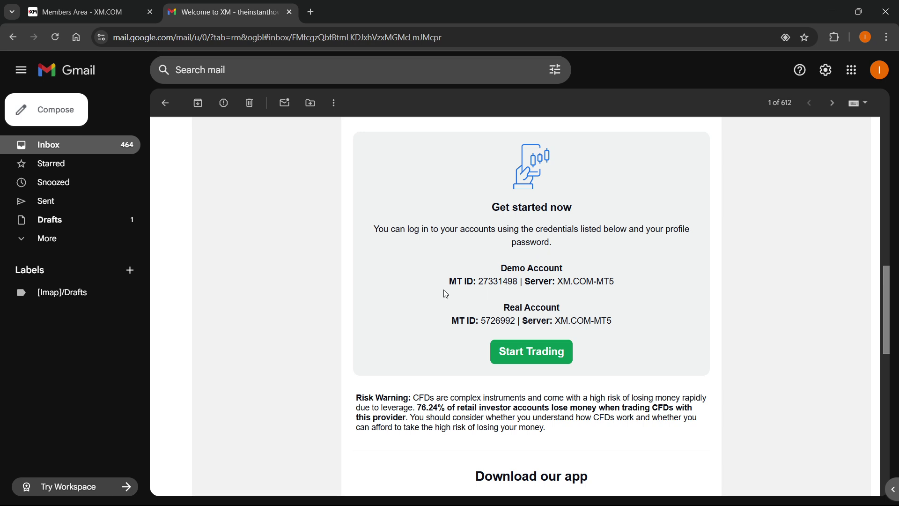
# - Review the MT ID and Demo Account server in the XM welcome email, then return to Members Area
pyautogui.moveTo(450, 288); pyautogui.dragTo(472, 286)
pyautogui.click(472, 285)
pyautogui.moveTo(448, 281); pyautogui.dragTo(621, 280)
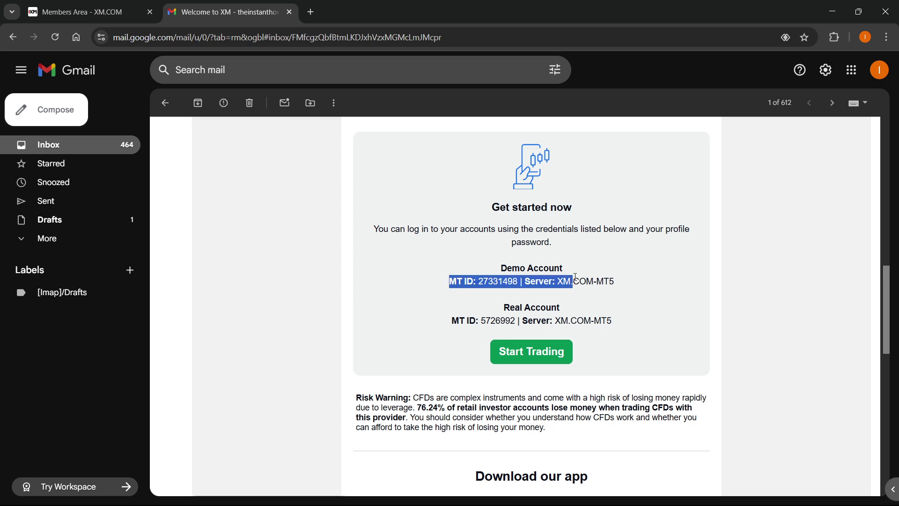
pyautogui.click(549, 294)
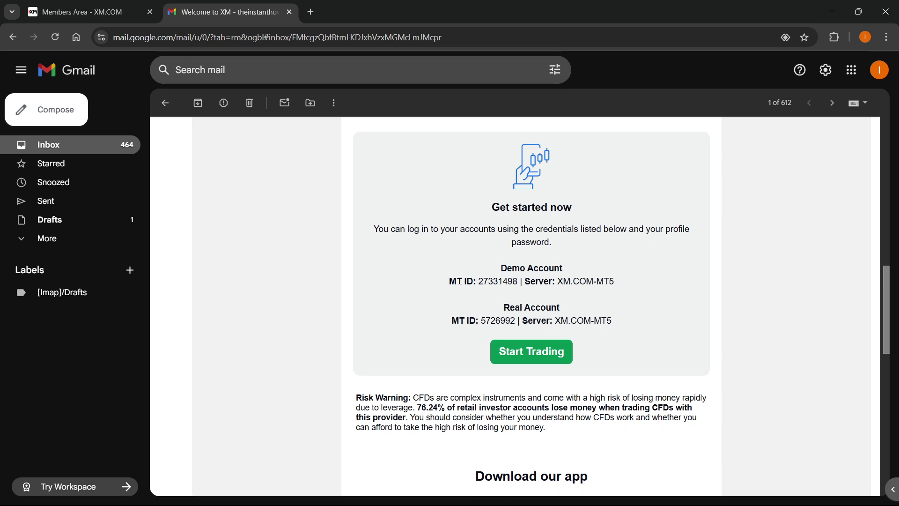
pyautogui.click(95, 8)
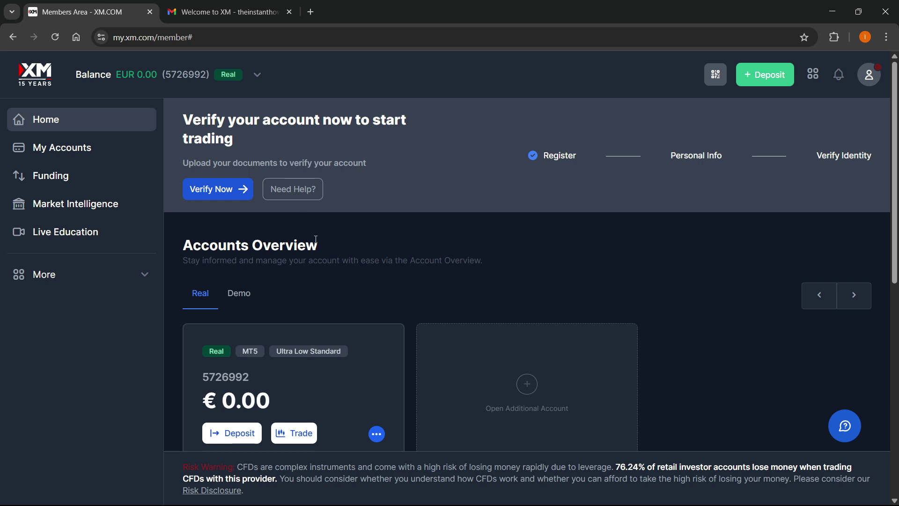
pyautogui.scroll(-1, 375, 196)
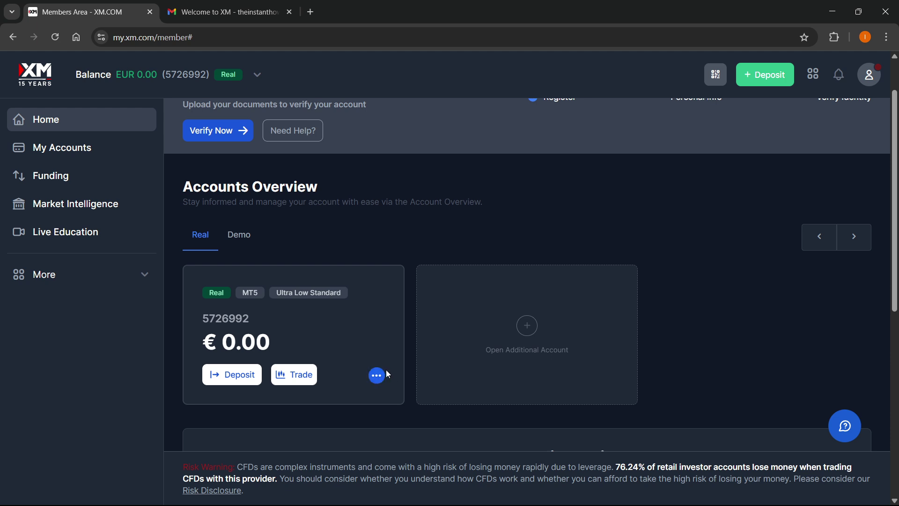
# - Compare the Demo (€10,000) and Real account cards and open the real account's options menu
pyautogui.click(237, 239)
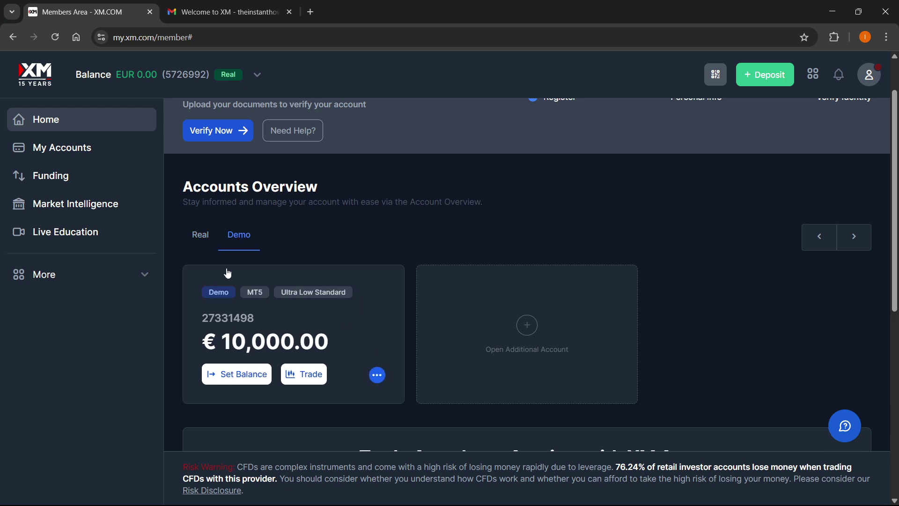
pyautogui.click(201, 241)
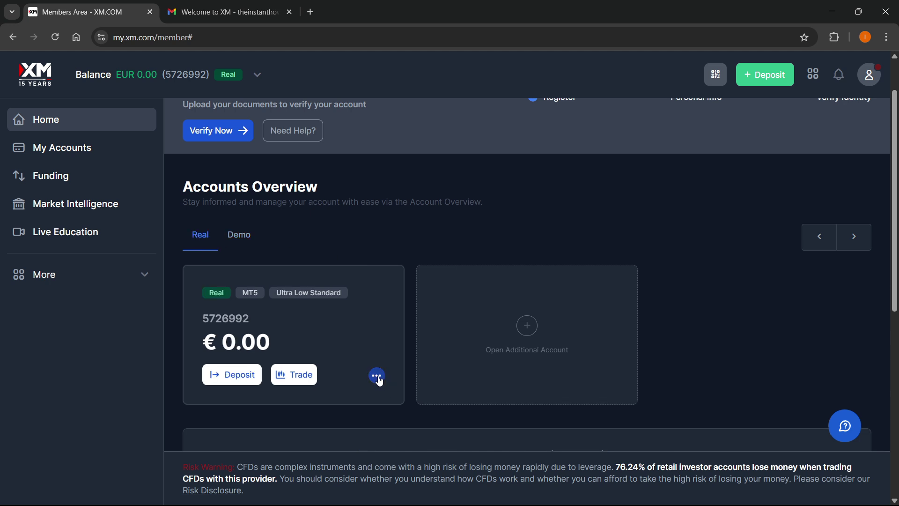
pyautogui.click(378, 377)
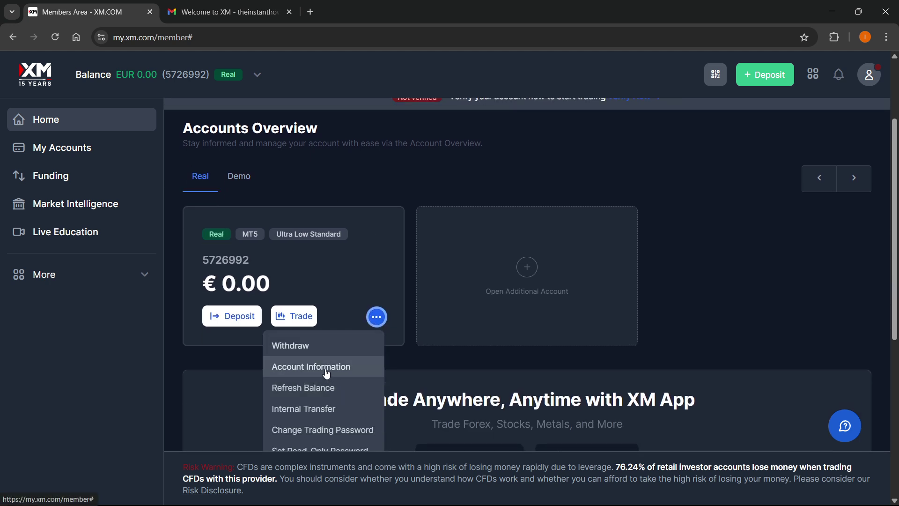
pyautogui.click(314, 368)
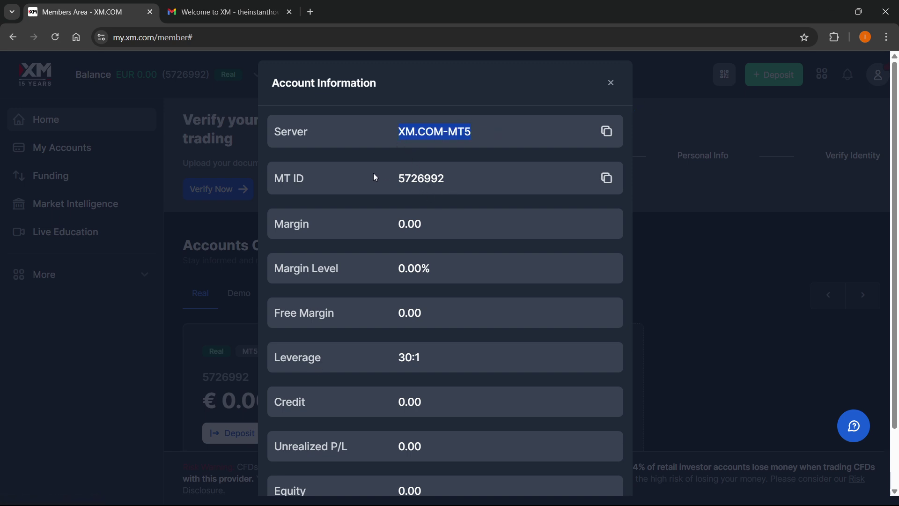
pyautogui.click(224, 12)
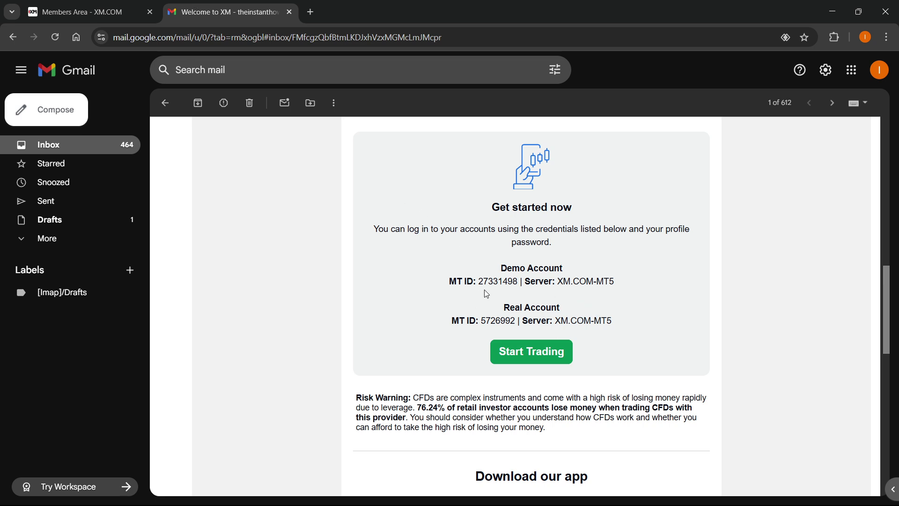
pyautogui.click(85, 12)
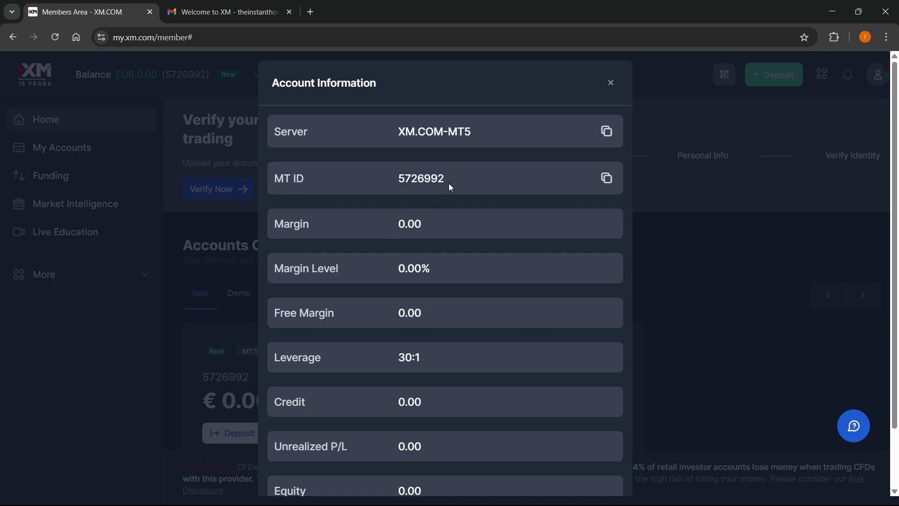
pyautogui.click(579, 492)
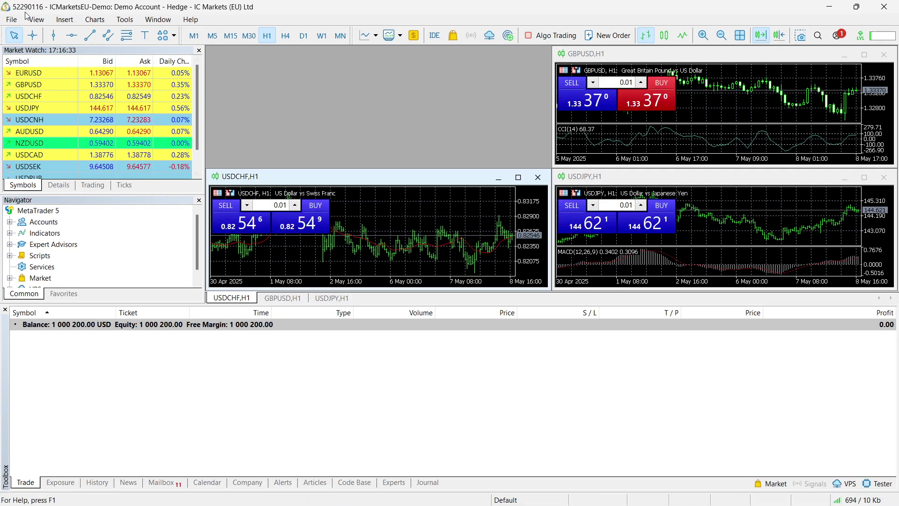
# - Start adding a broker account from the File menu and pick XM Global Limited as the company
pyautogui.click(13, 20)
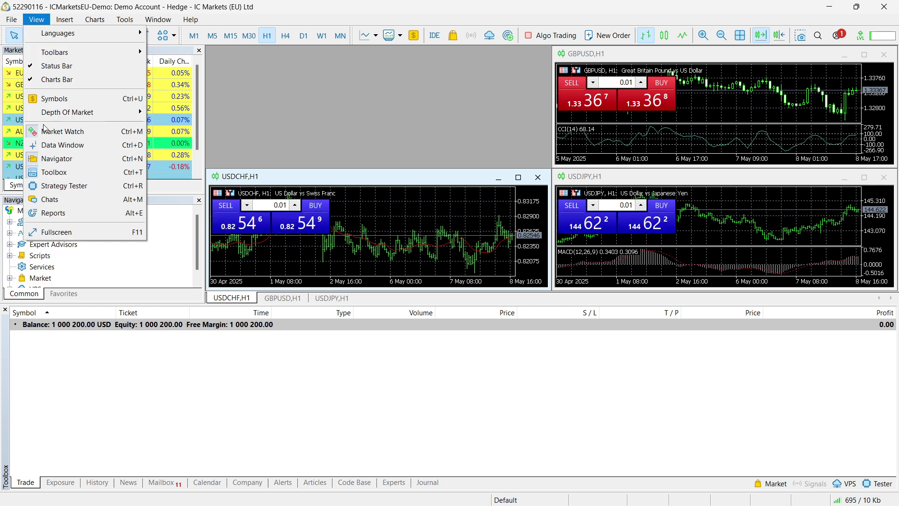
pyautogui.moveTo(44, 186)
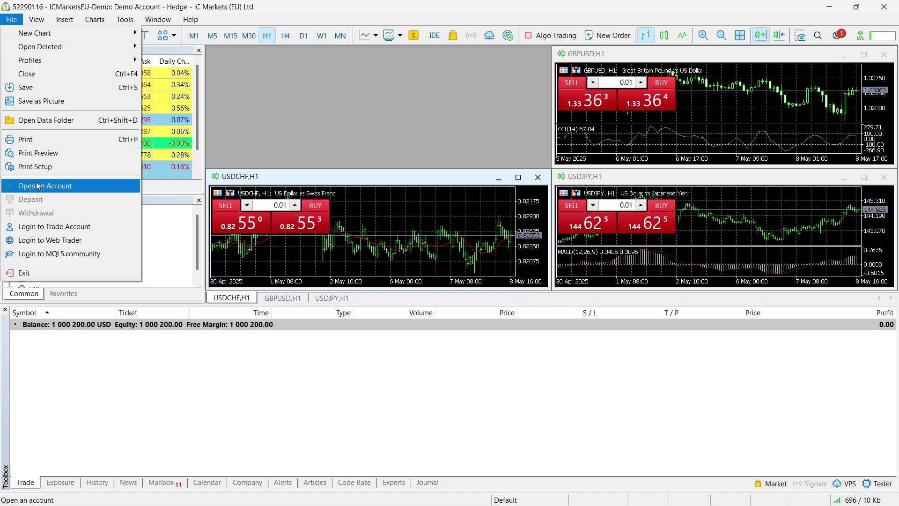
pyautogui.click(35, 189)
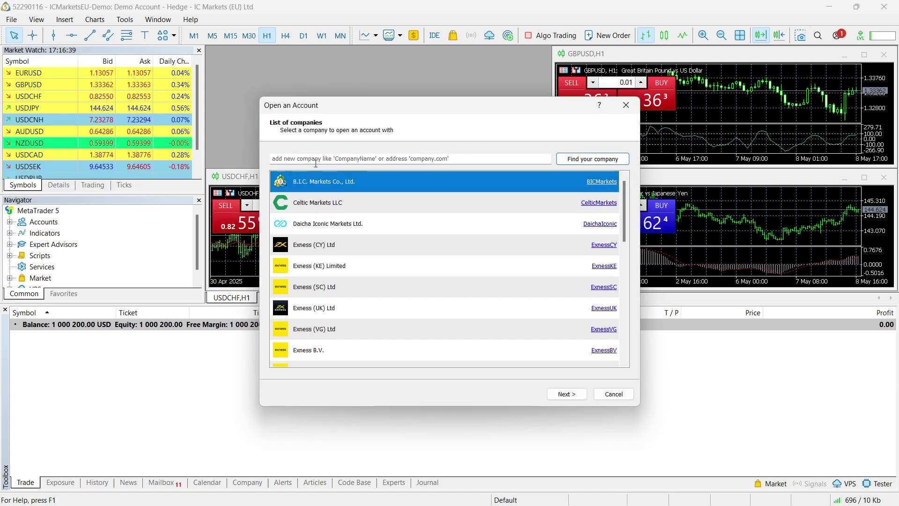
pyautogui.write('MT global')
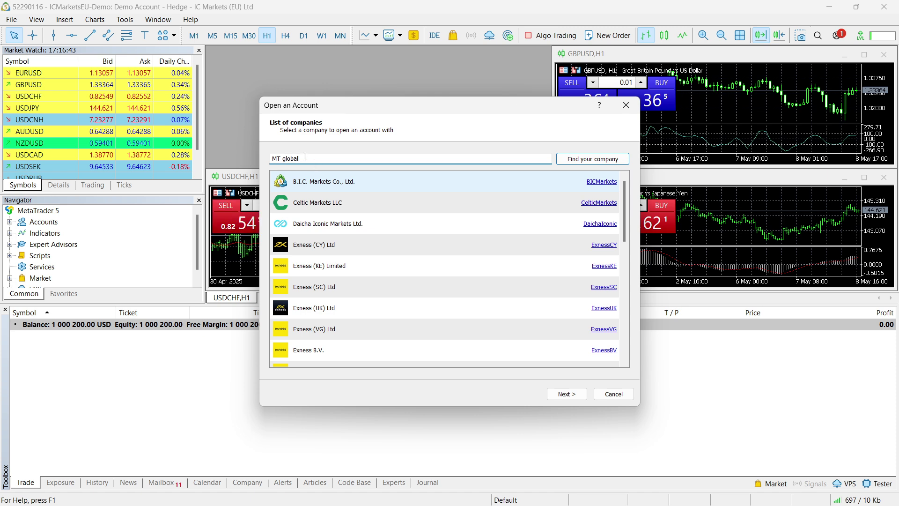
pyautogui.press('Return')
pyautogui.write('XM glob')
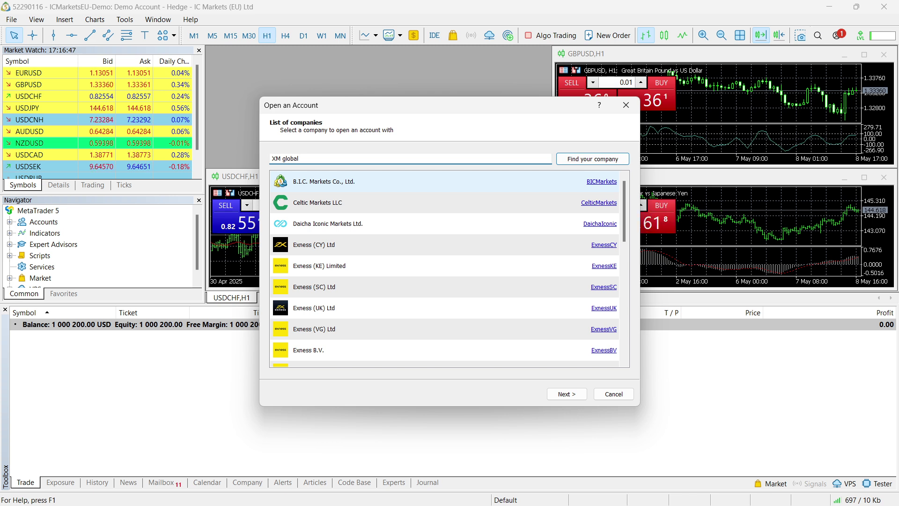
pyautogui.click(577, 161)
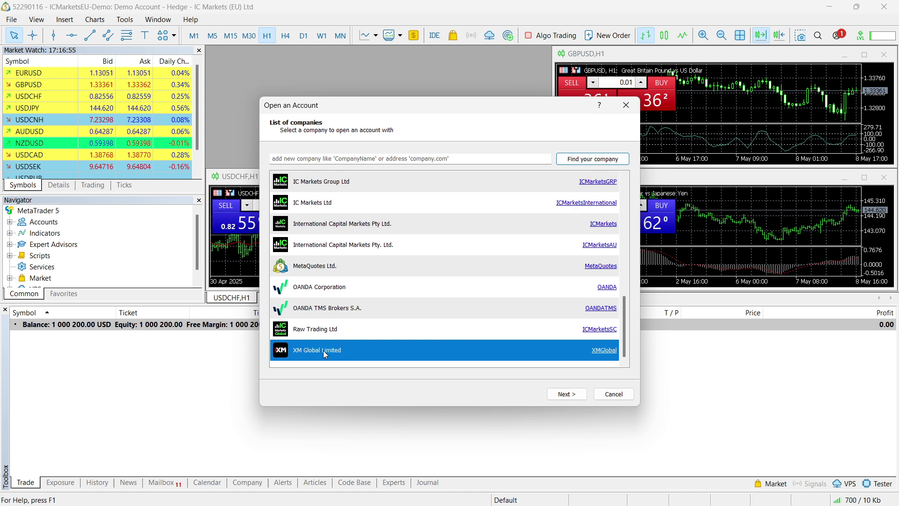
pyautogui.click(571, 397)
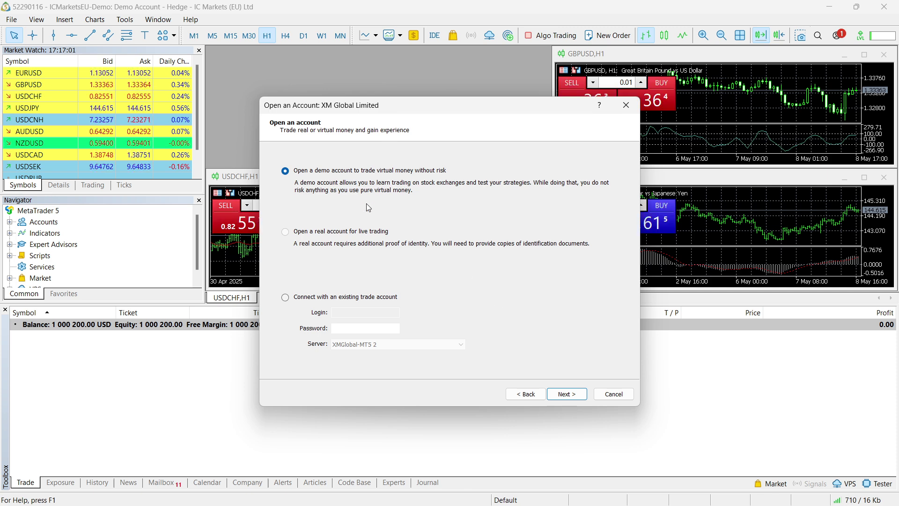
# - Choose 'Connect with an existing trade account' and bring back the XM account details in Chrome
pyautogui.click(352, 299)
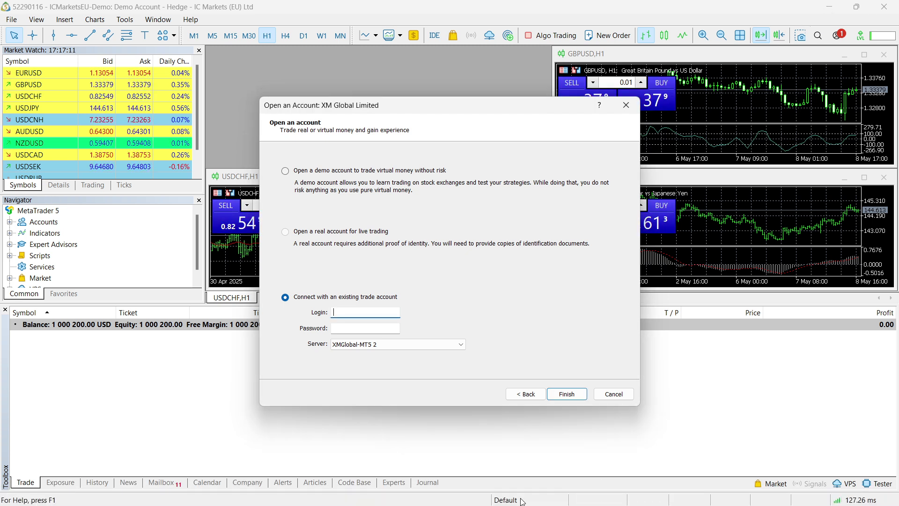
pyautogui.click(554, 494)
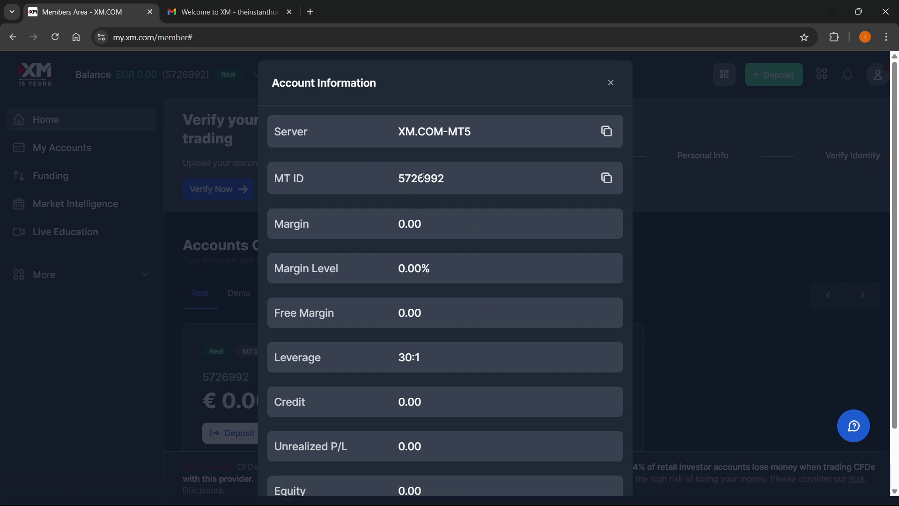
pyautogui.click(606, 178)
pyautogui.click(580, 493)
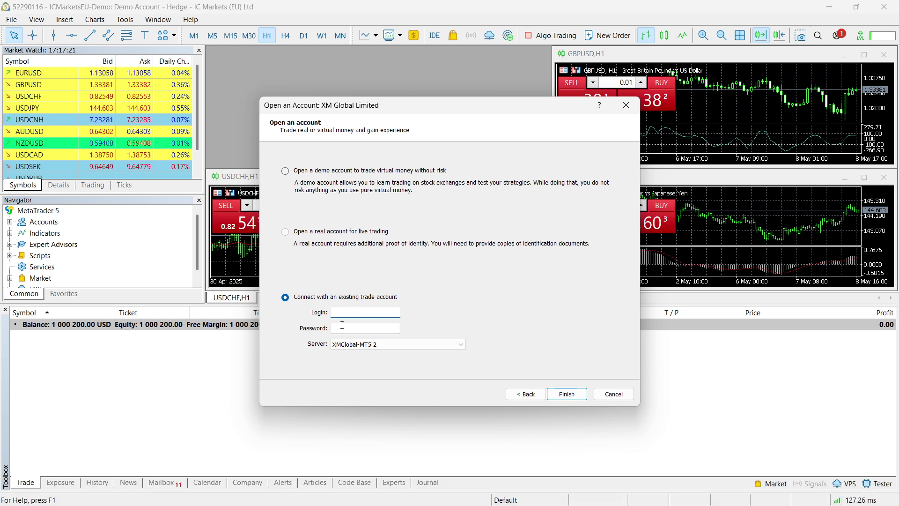
pyautogui.hotkey('ctrl', 'v')
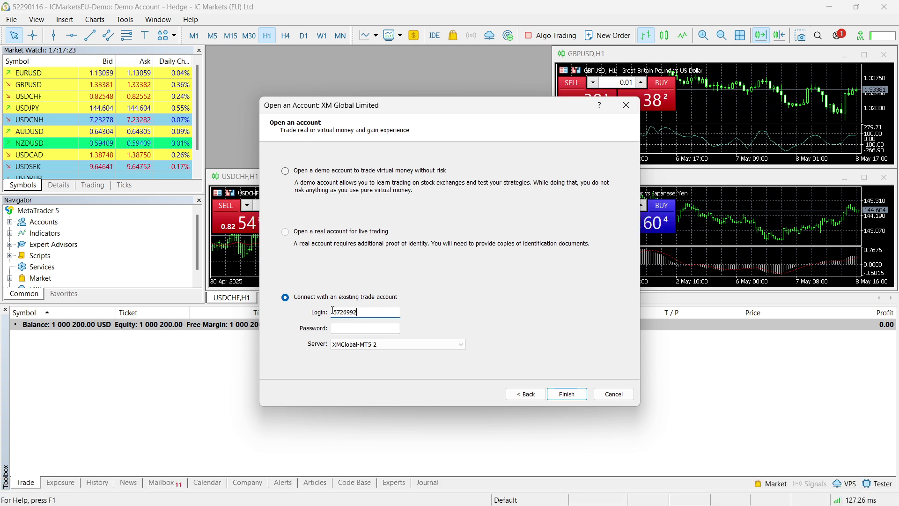
pyautogui.click(337, 327)
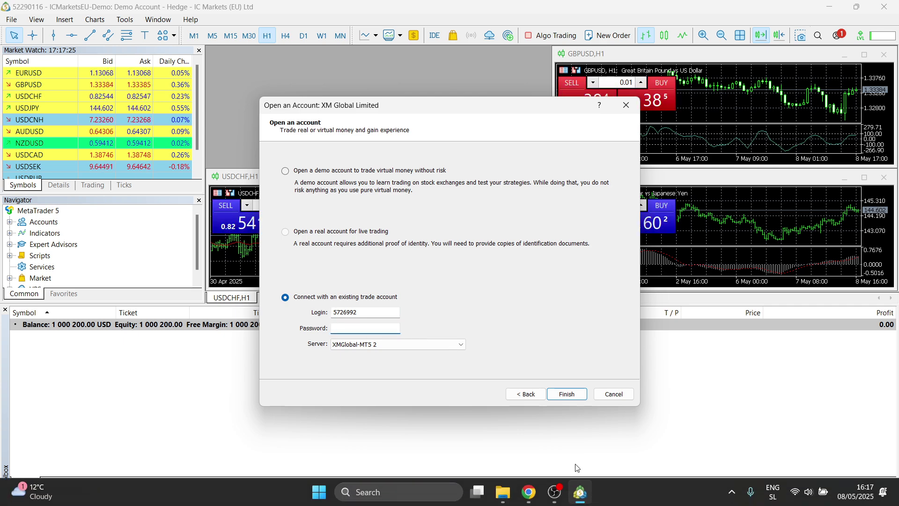
pyautogui.click(528, 499)
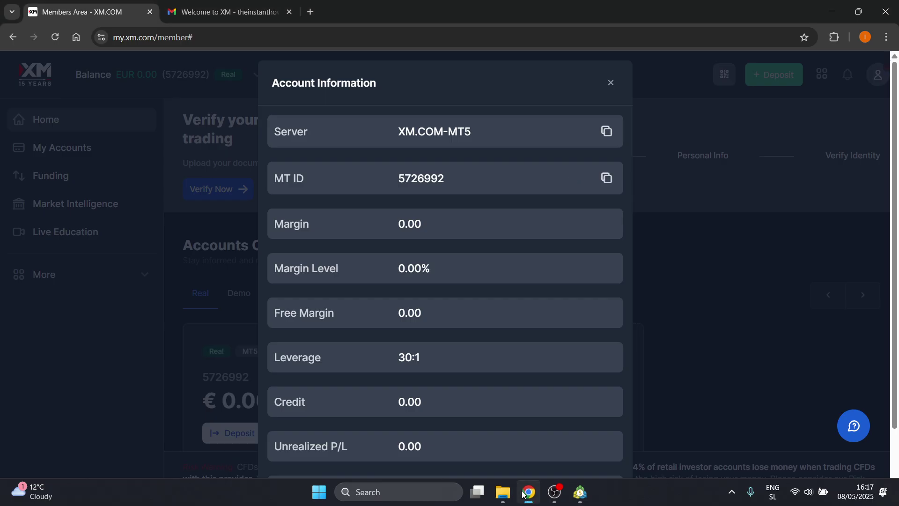
pyautogui.click(611, 83)
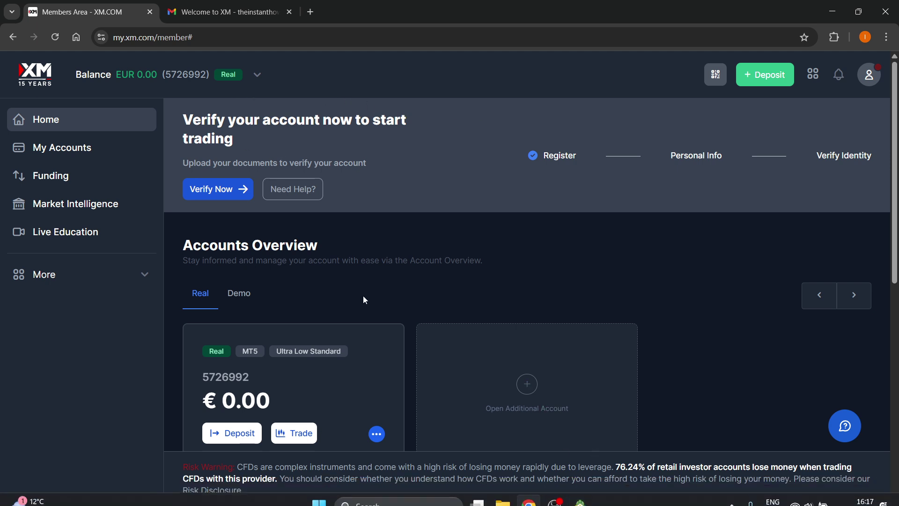
pyautogui.scroll(-2, 362, 296)
pyautogui.click(374, 316)
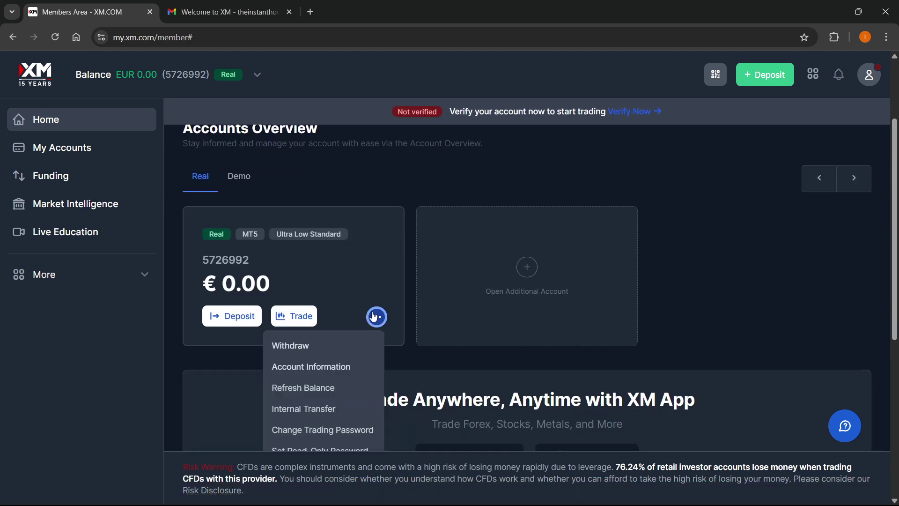
pyautogui.click(337, 367)
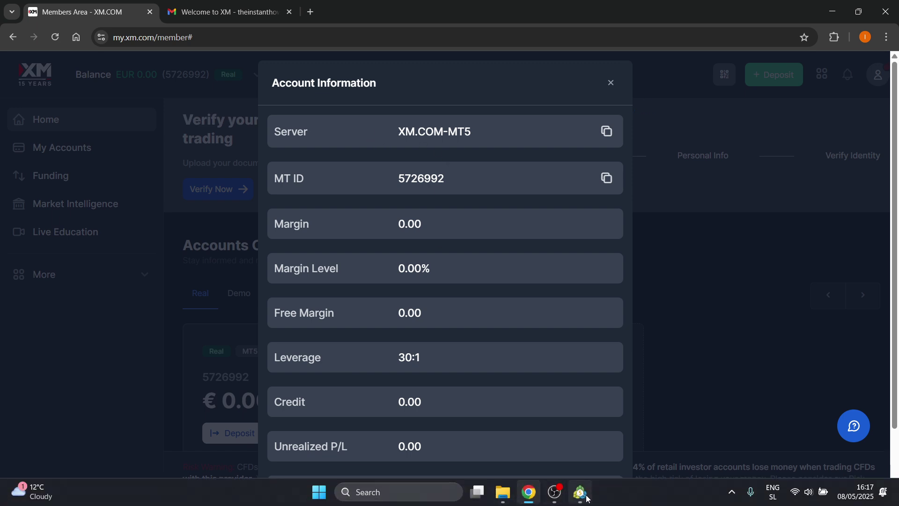
pyautogui.click(580, 492)
pyautogui.click(423, 344)
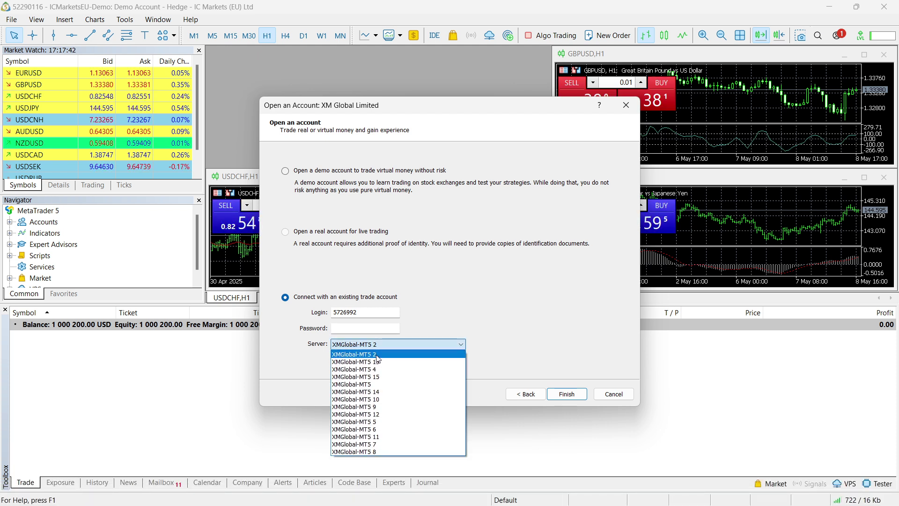
pyautogui.click(376, 384)
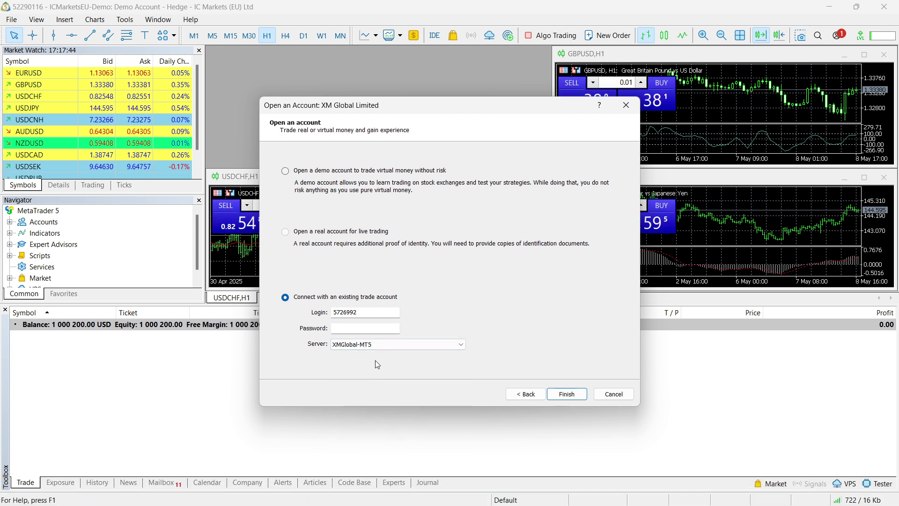
pyautogui.click(524, 495)
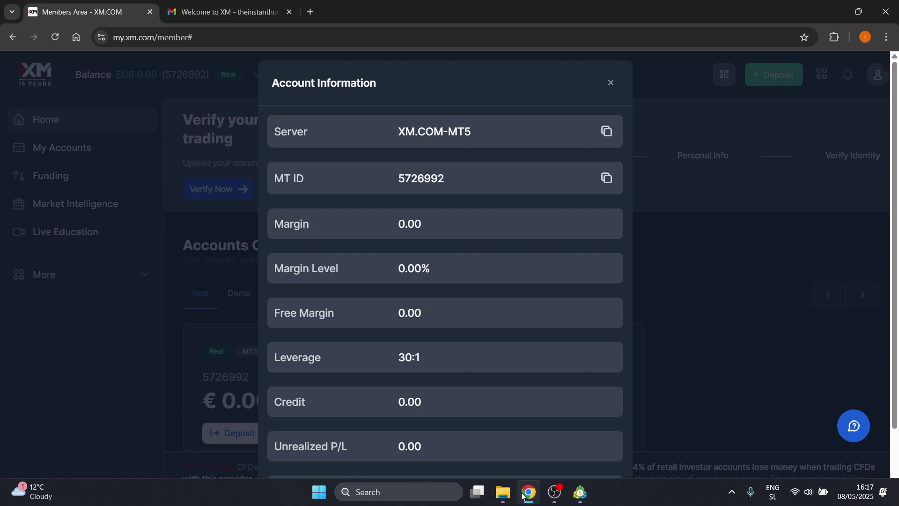
pyautogui.click(526, 495)
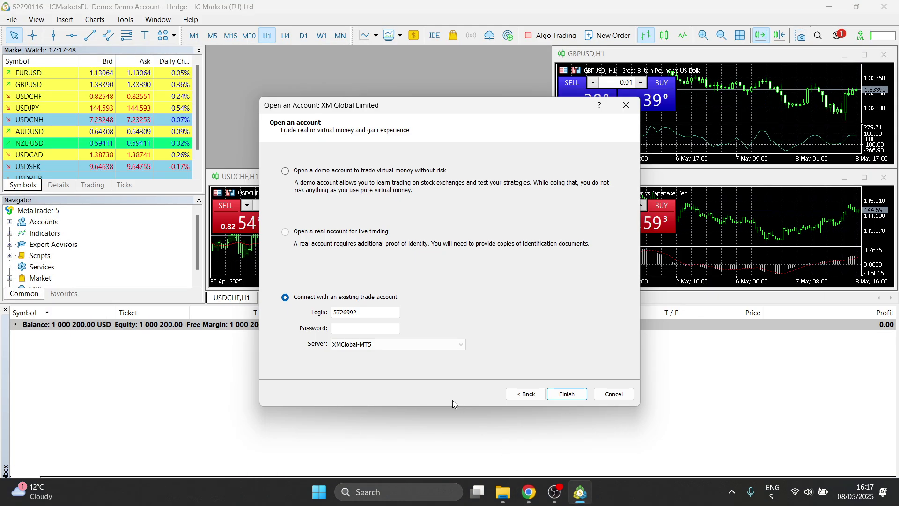
pyautogui.click(404, 344)
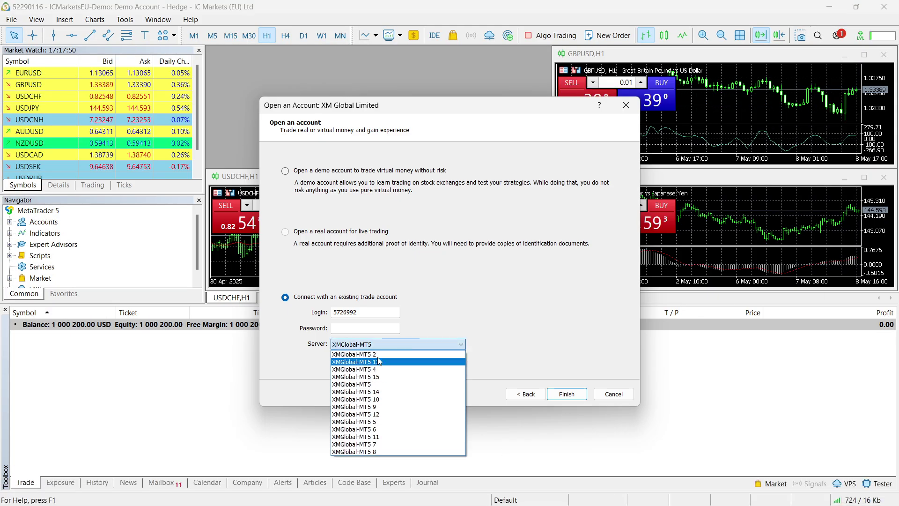
pyautogui.click(373, 341)
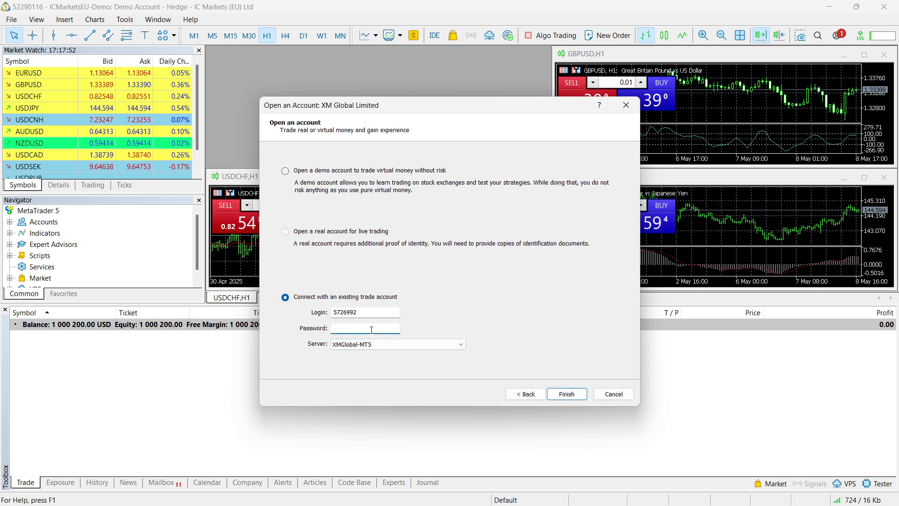
pyautogui.write('*')
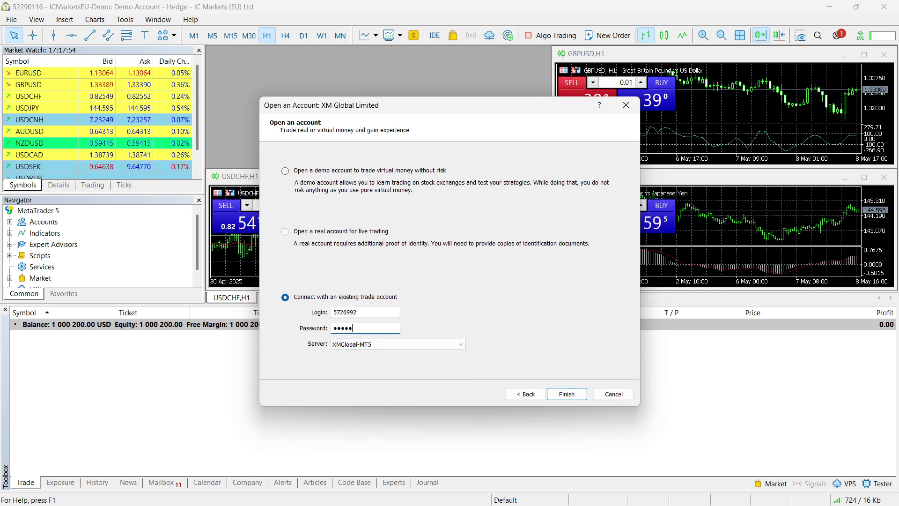
pyautogui.write('**')
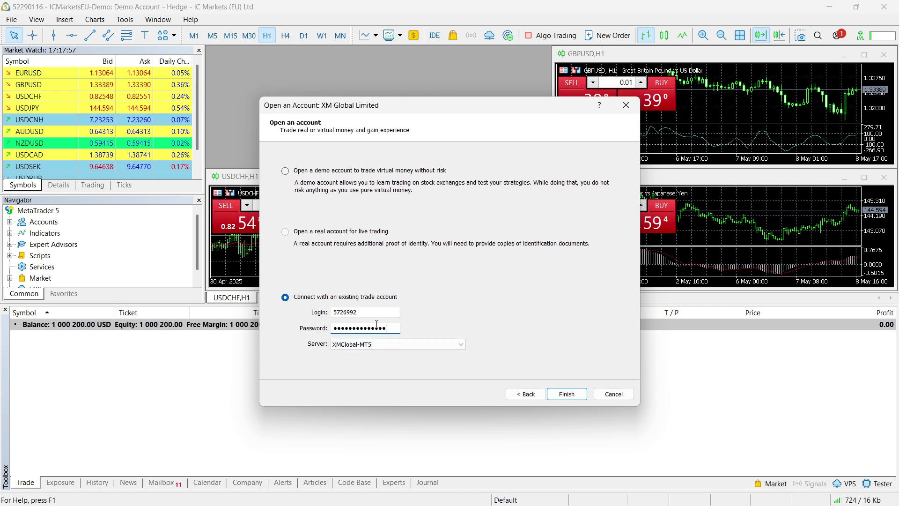
pyautogui.click(575, 391)
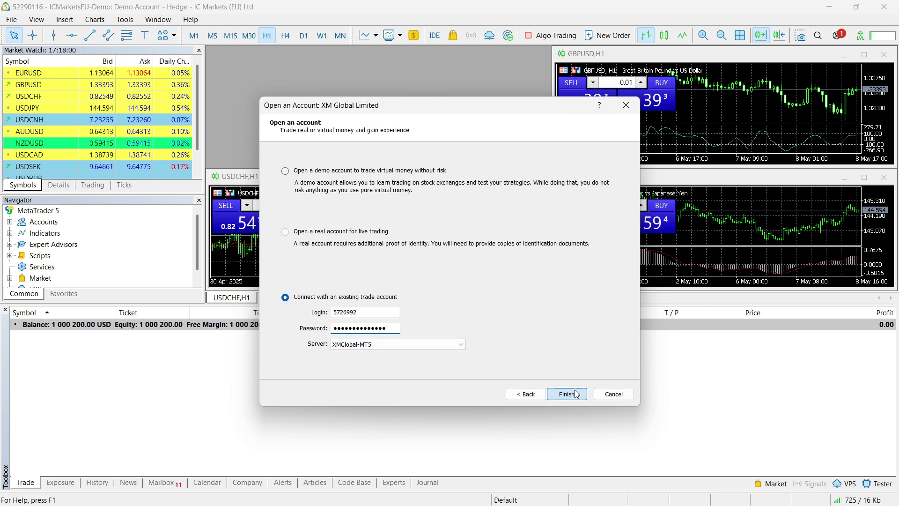